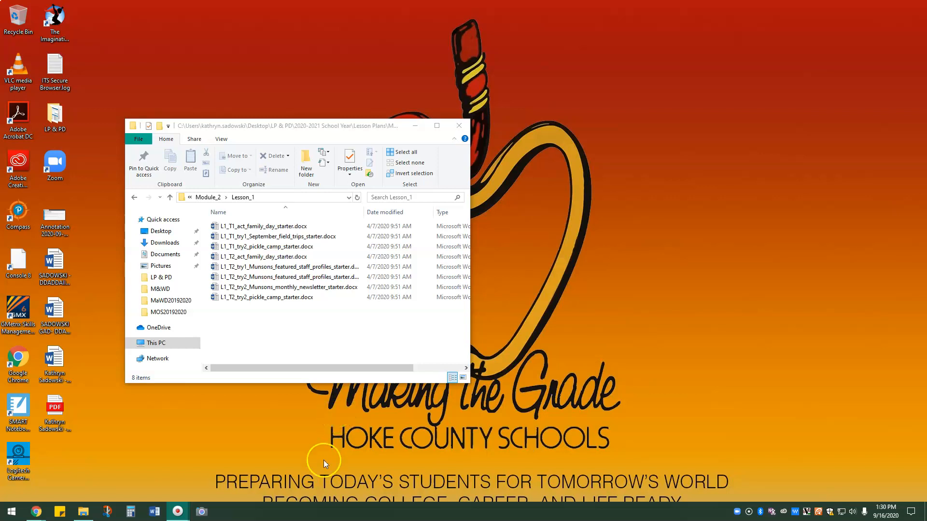
# Open L1_T1_act_family_day_starter.docx from the Lesson_1 folder, switch it from reading view to editing, and hide the Clipboard pane
pyautogui.doubleClick(292, 227)
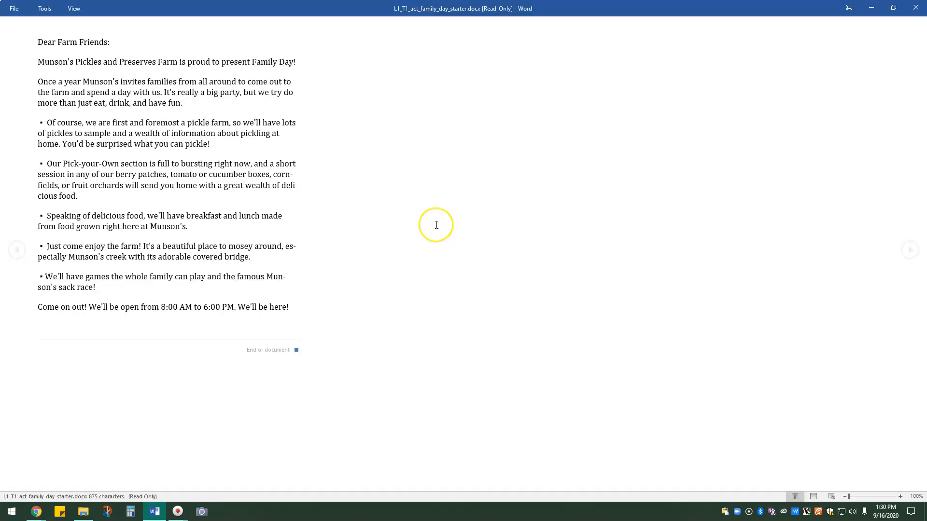
pyautogui.click(74, 8)
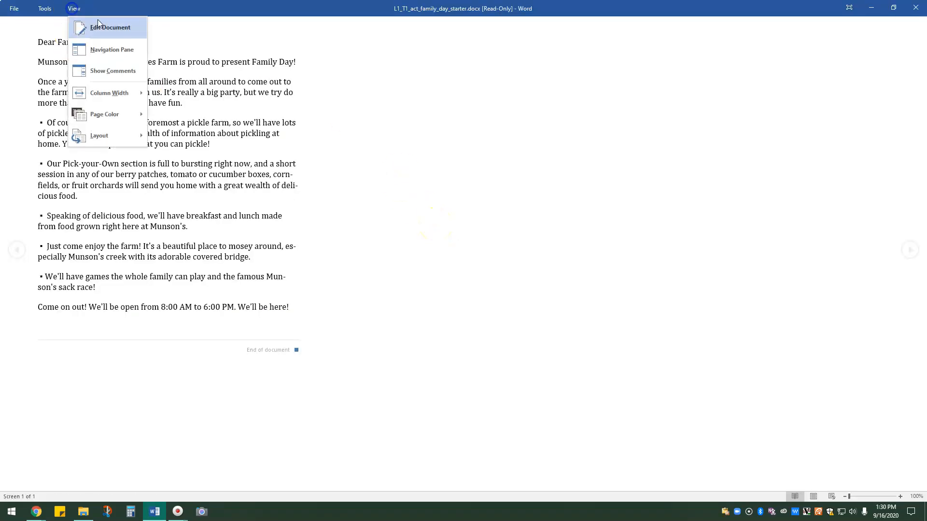
pyautogui.click(111, 27)
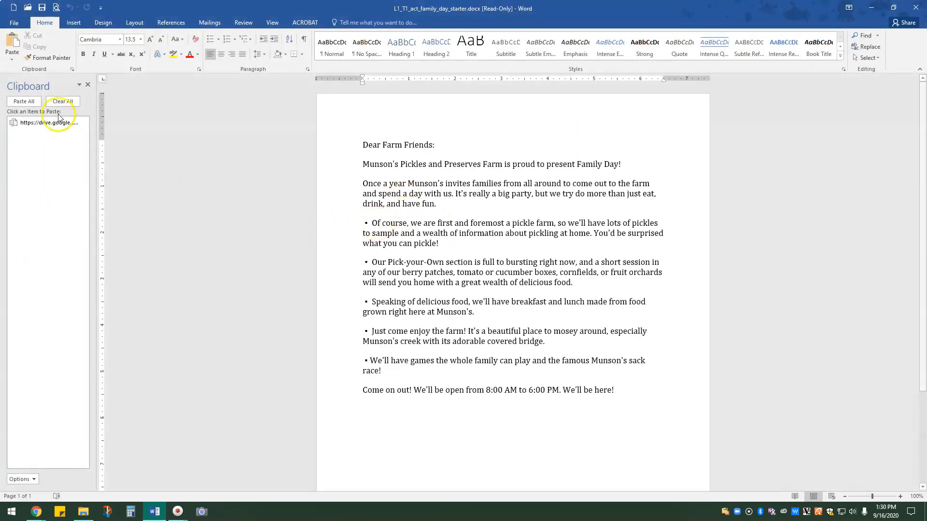
pyautogui.click(88, 85)
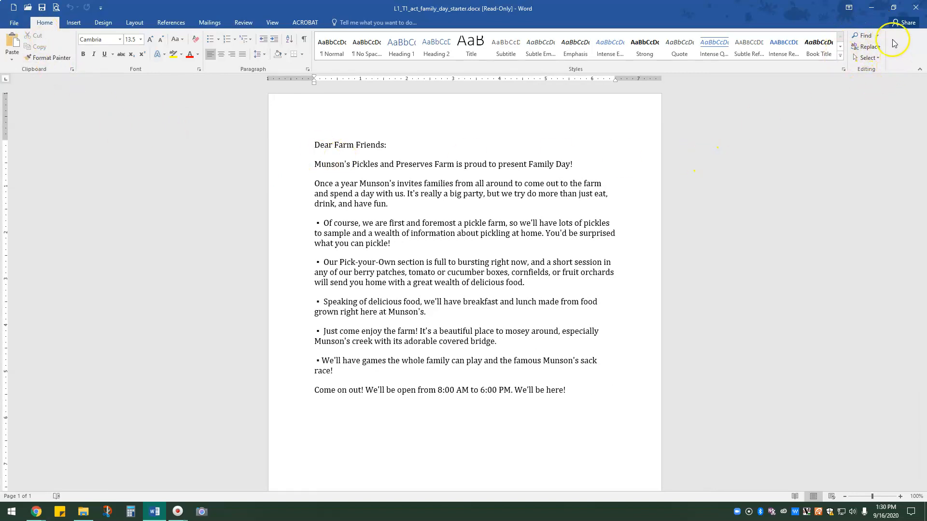
pyautogui.click(879, 47)
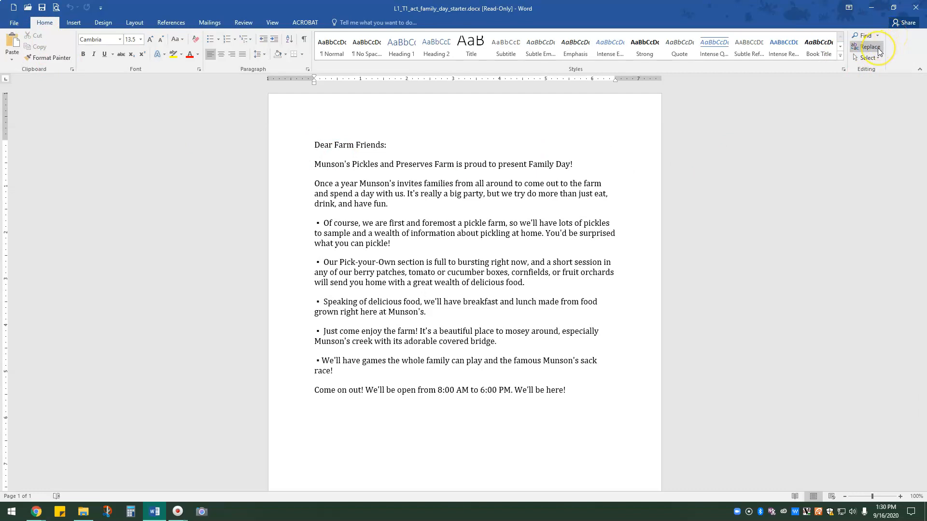
pyautogui.click(879, 49)
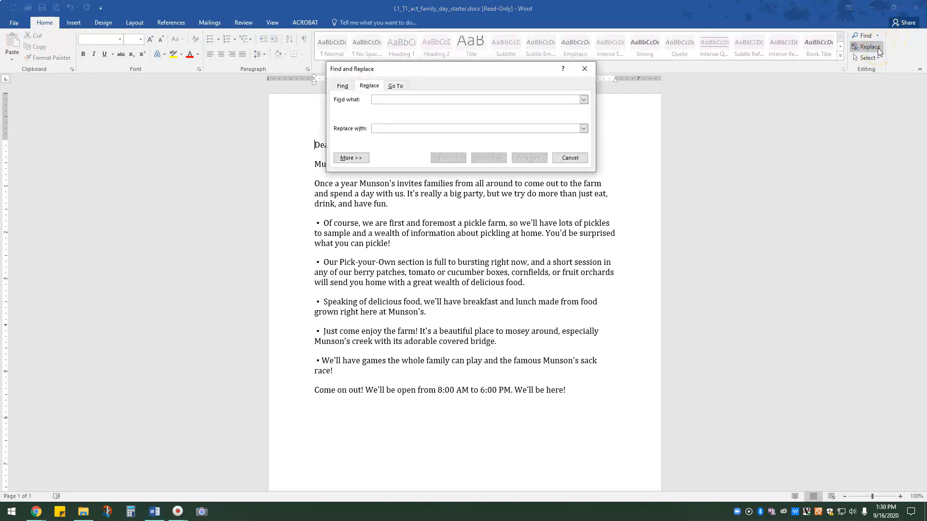
pyautogui.click(585, 68)
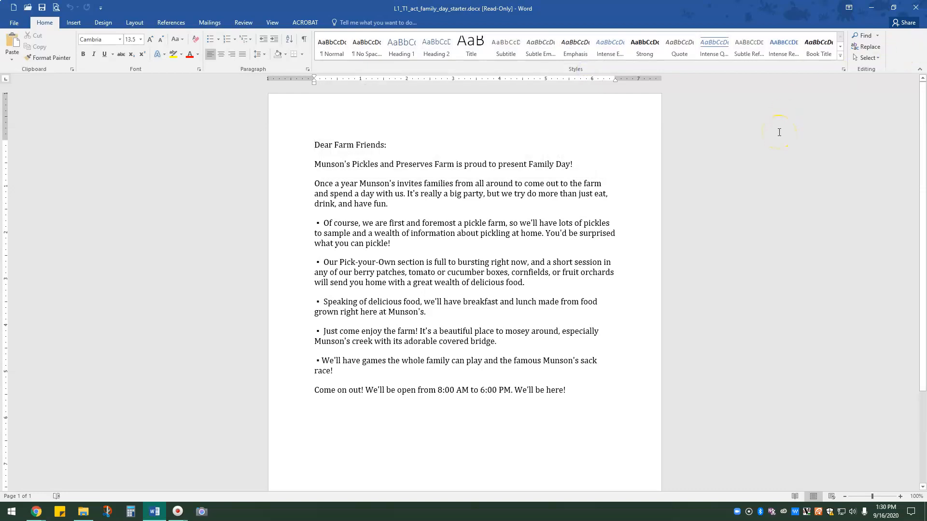
# Find the word "families" in the letter and replace it with "volunteers"
pyautogui.hotkey('ctrl', 'h')
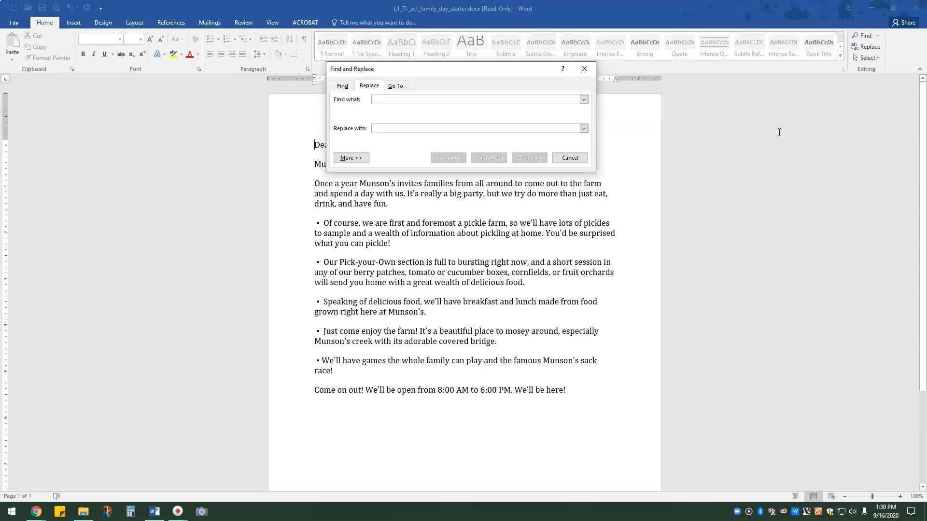
pyautogui.write('families')
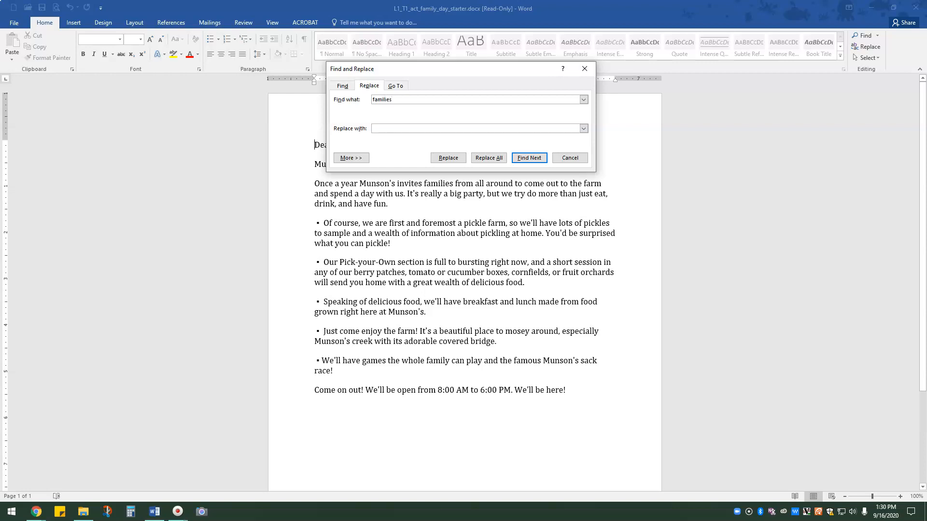
pyautogui.write('volunteers')
pyautogui.click(449, 157)
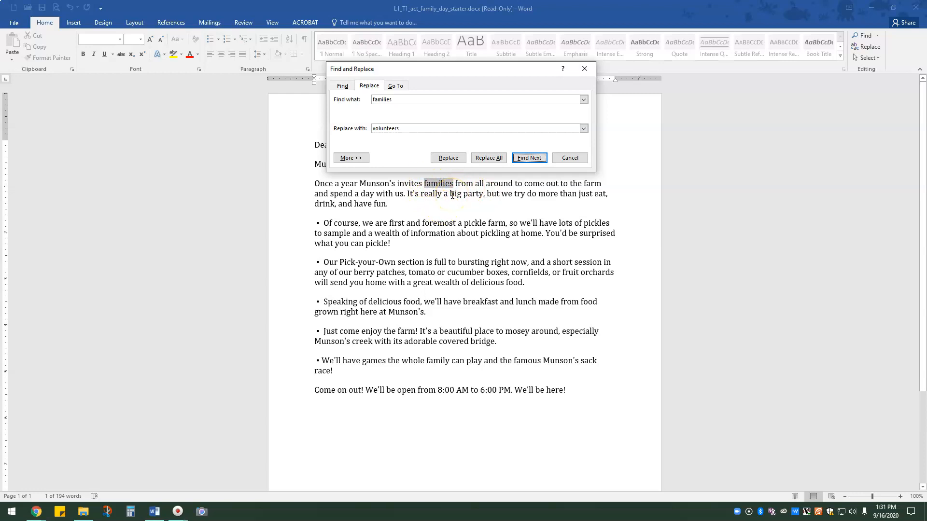
pyautogui.click(455, 159)
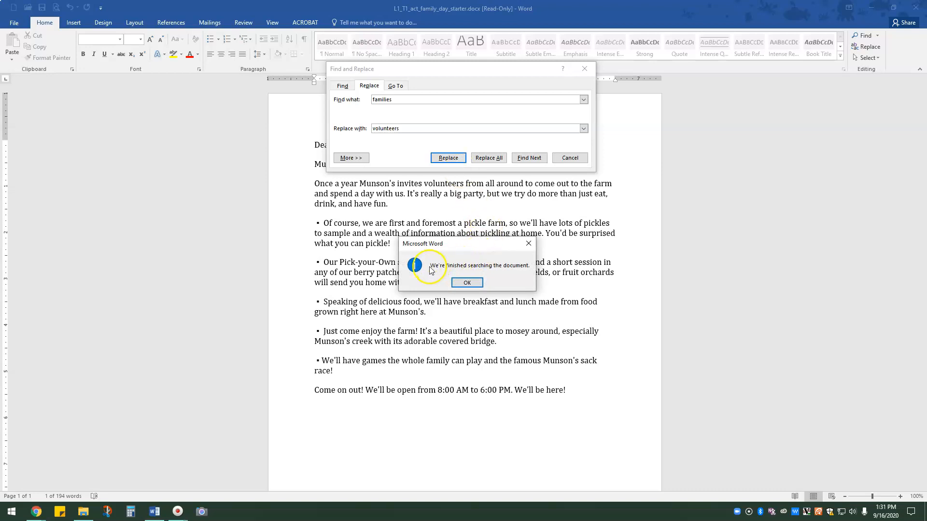
pyautogui.click(467, 282)
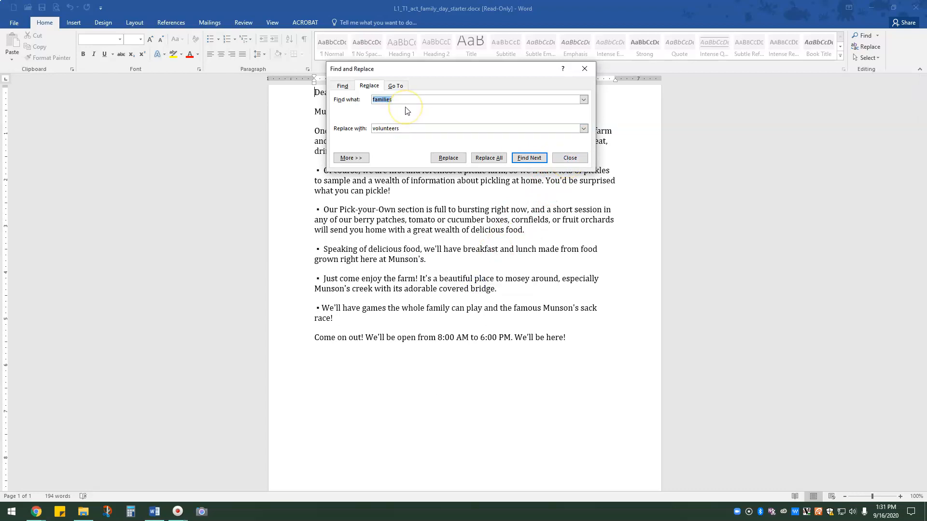
# Replace every occurrence of "family" with "volunteer" throughout the document, and close Find and Replace
pyautogui.press('End')
pyautogui.press('BackSpace')
pyautogui.press('BackSpace')
pyautogui.write('y')
pyautogui.press('Tab')
pyautogui.press('End')
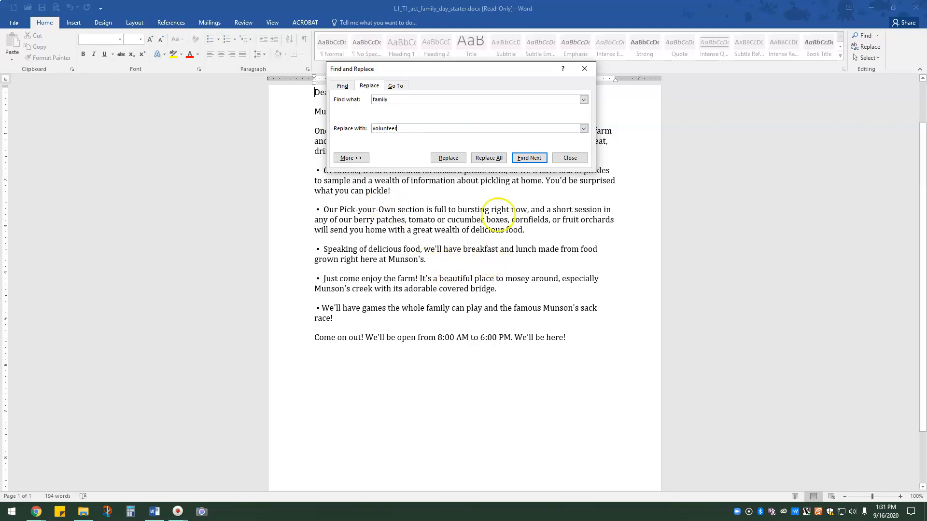
pyautogui.click(448, 158)
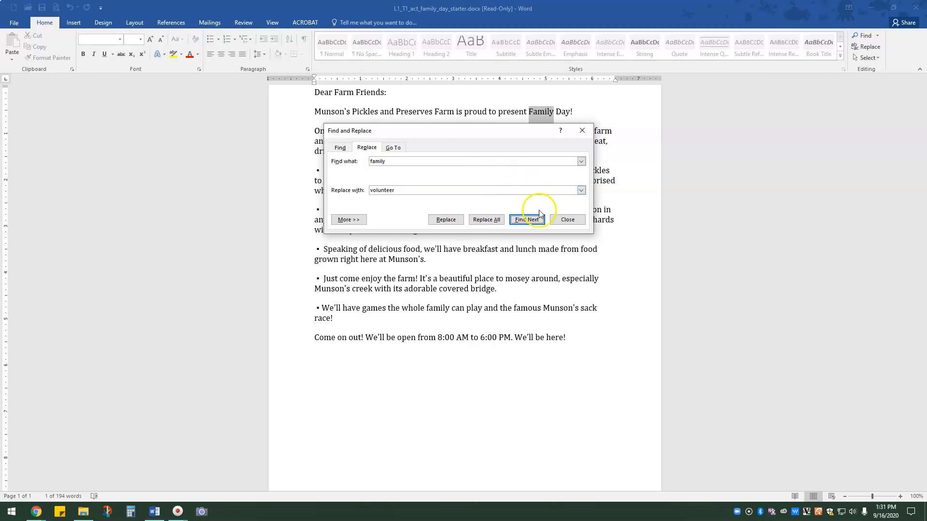
pyautogui.click(492, 220)
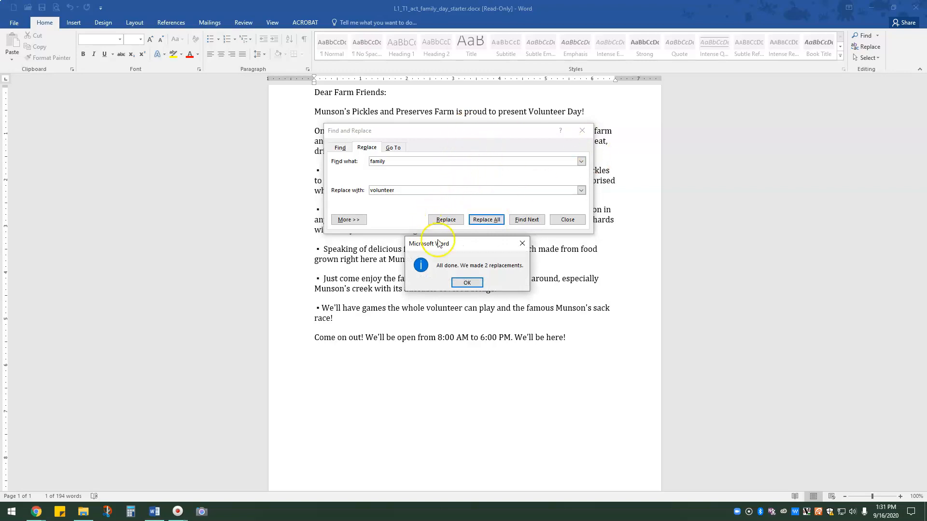
pyautogui.click(477, 285)
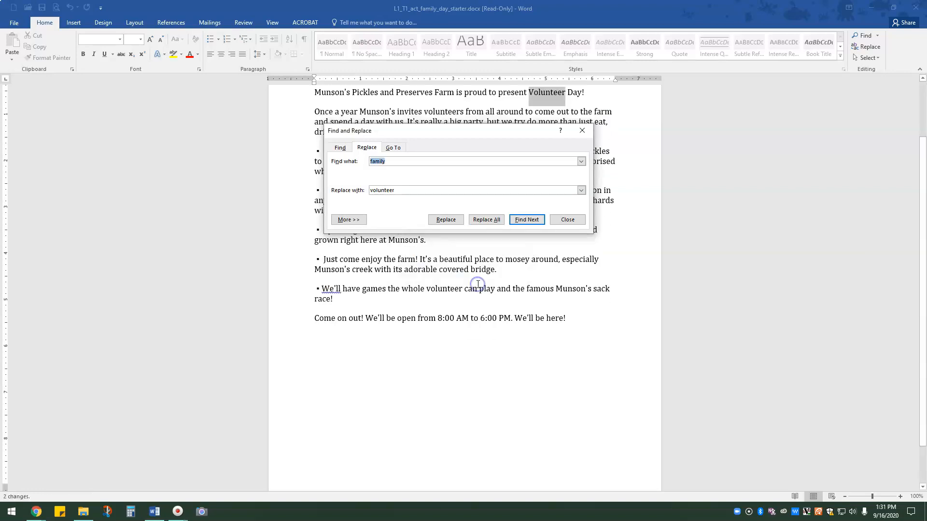
pyautogui.click(568, 221)
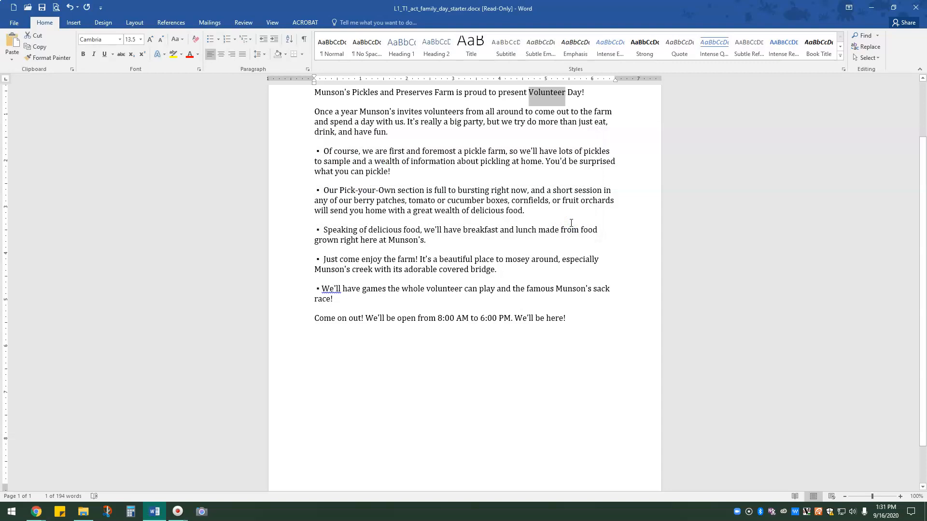
# Try to replace "6pm" with "7pm", searching upward from the end of the document
pyautogui.click(579, 327)
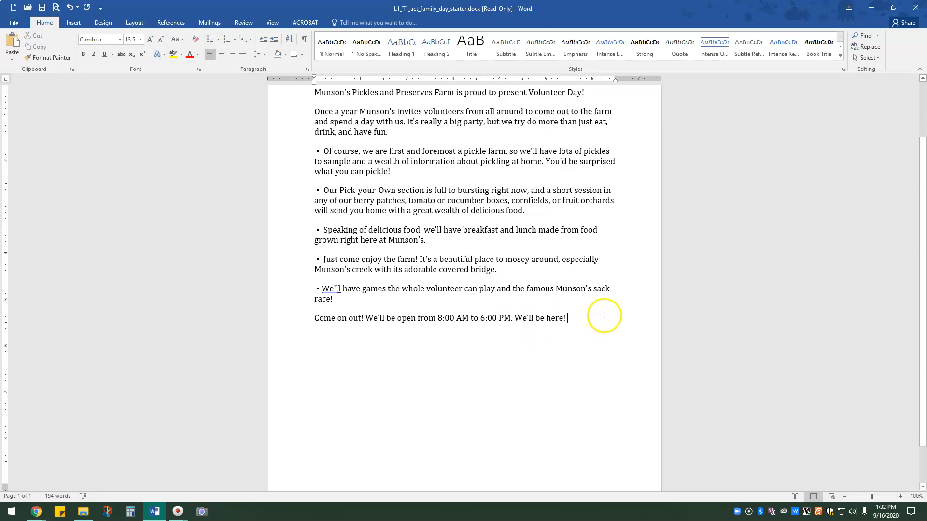
pyautogui.click(873, 49)
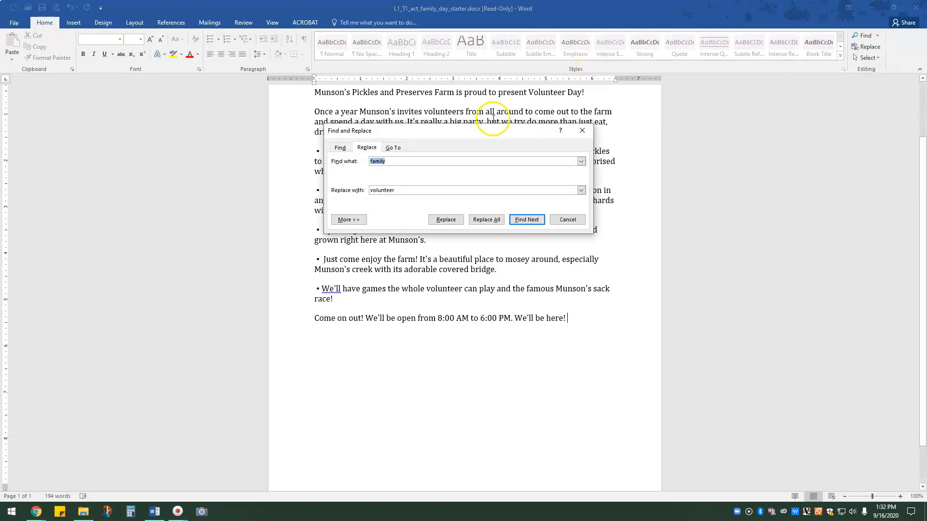
pyautogui.write('6pm')
pyautogui.press('Tab')
pyautogui.write('7pm')
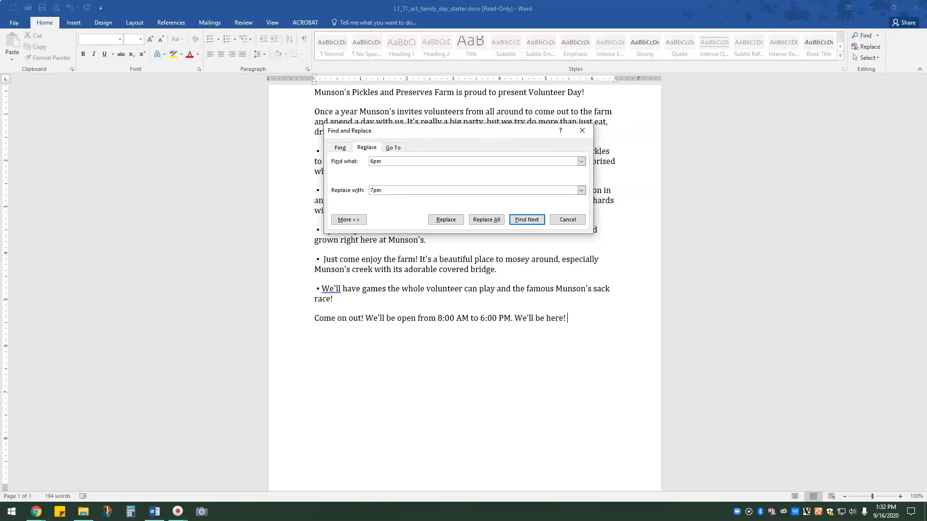
pyautogui.click(357, 222)
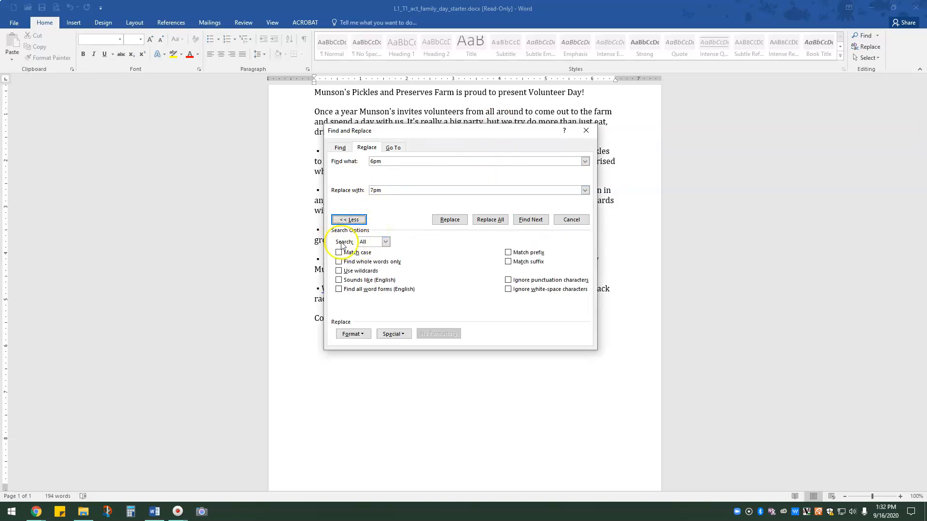
pyautogui.click(370, 245)
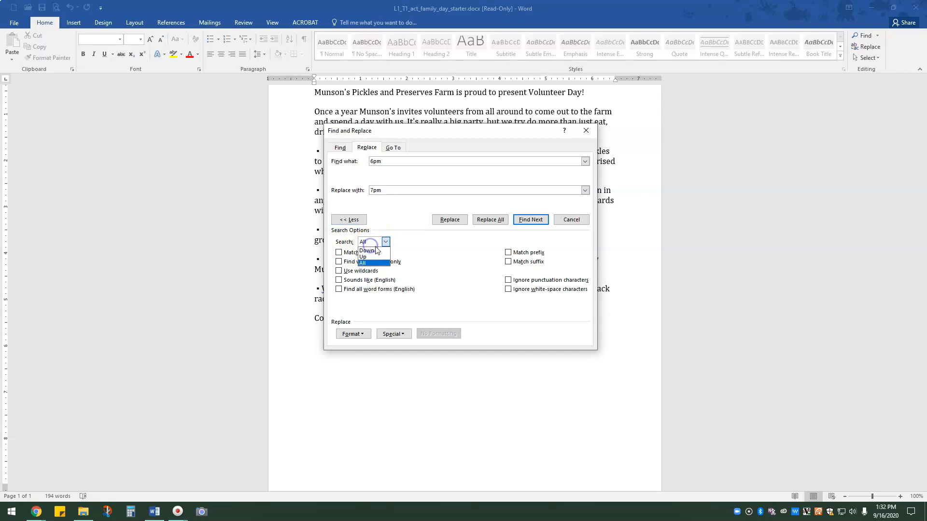
pyautogui.click(378, 260)
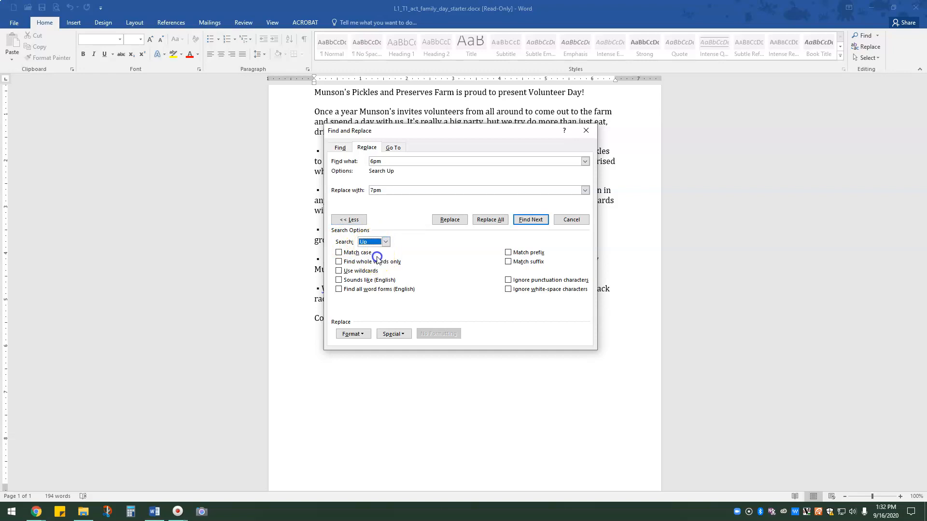
pyautogui.click(453, 223)
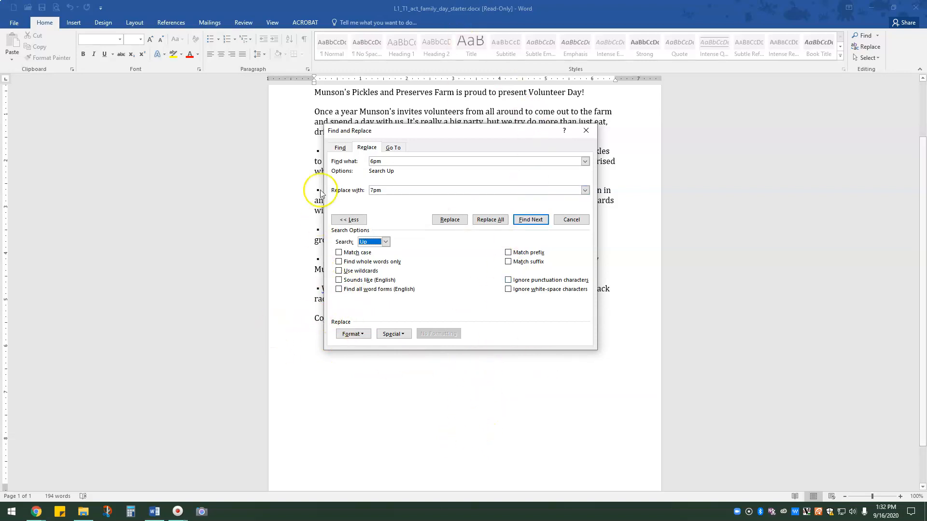
pyautogui.click(458, 222)
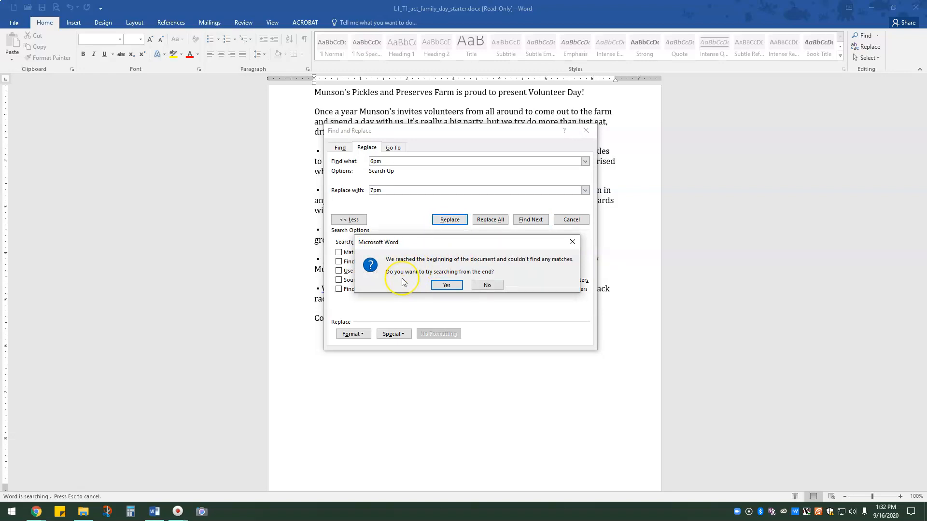
pyautogui.click(499, 286)
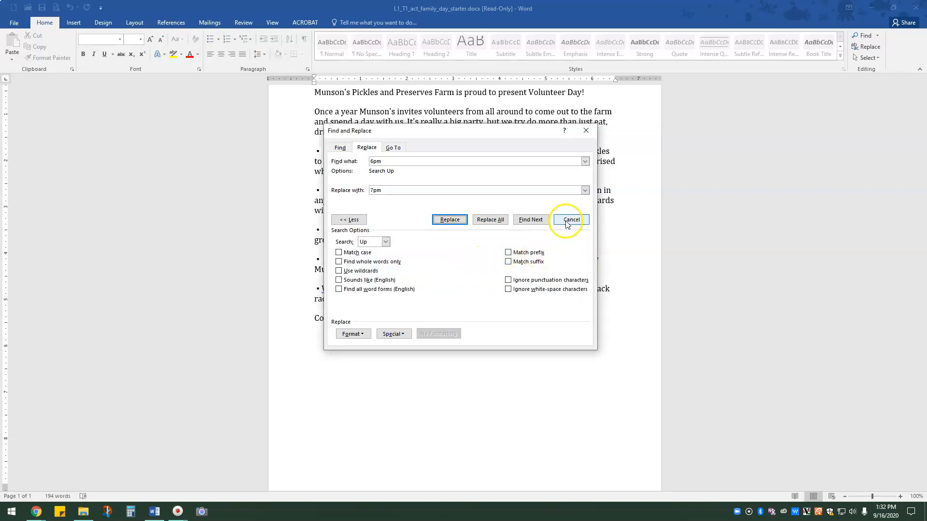
pyautogui.click(586, 132)
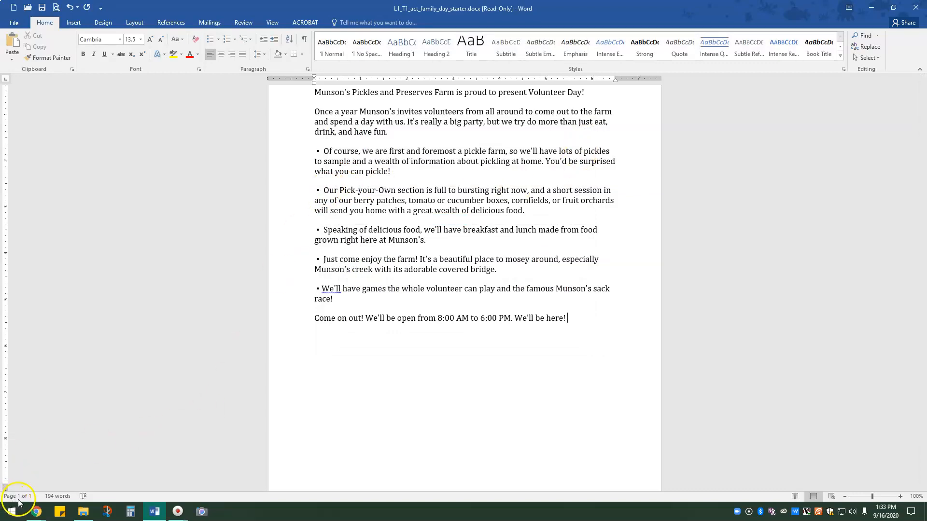
# Open the Info page of the family day document
pyautogui.click(14, 22)
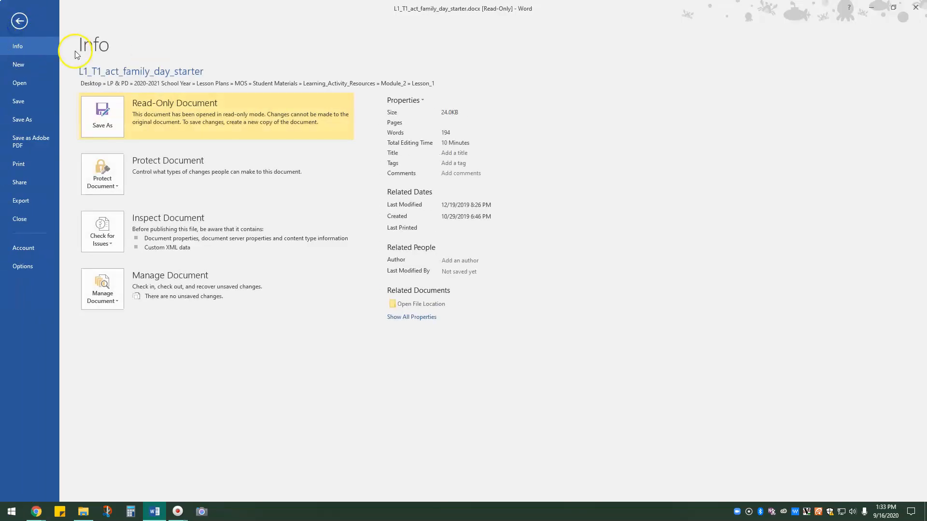